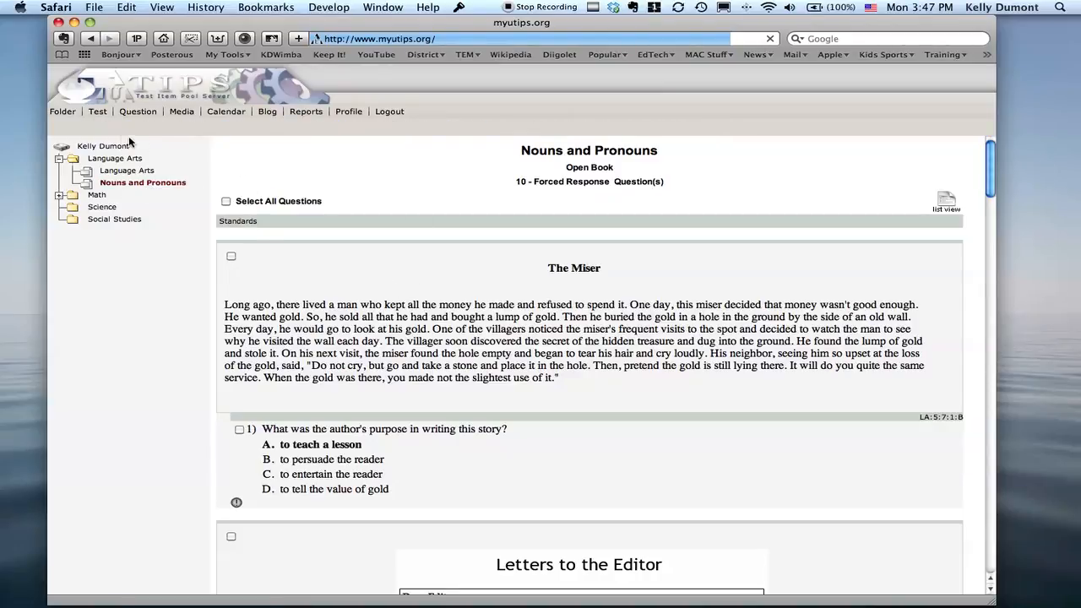
- Rename the Nouns and Pronouns test as Comprehension and save the update
mouse_move(99, 111)
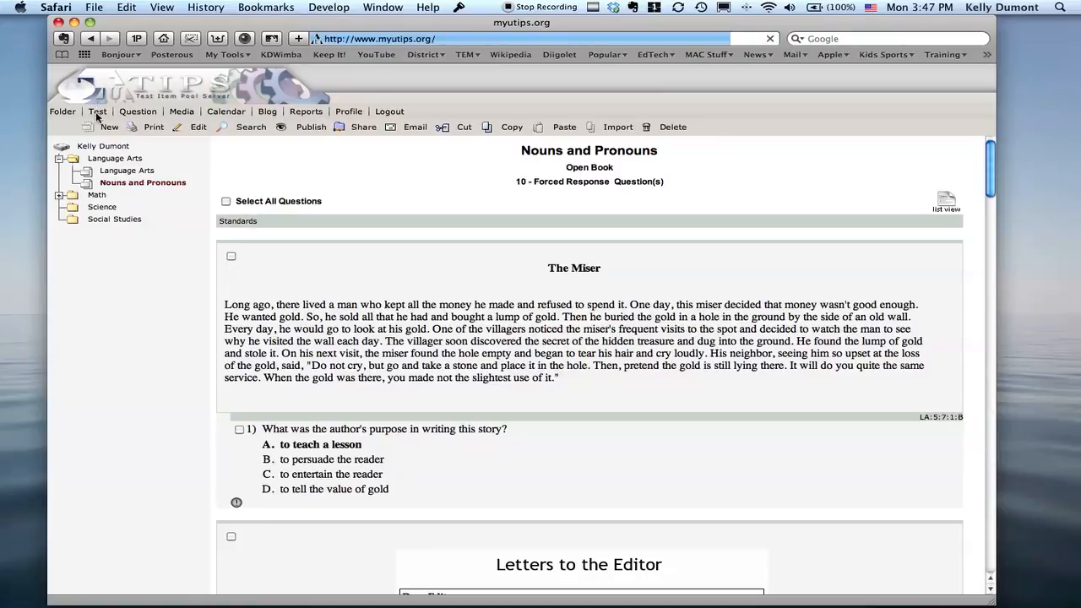
left_click(194, 126)
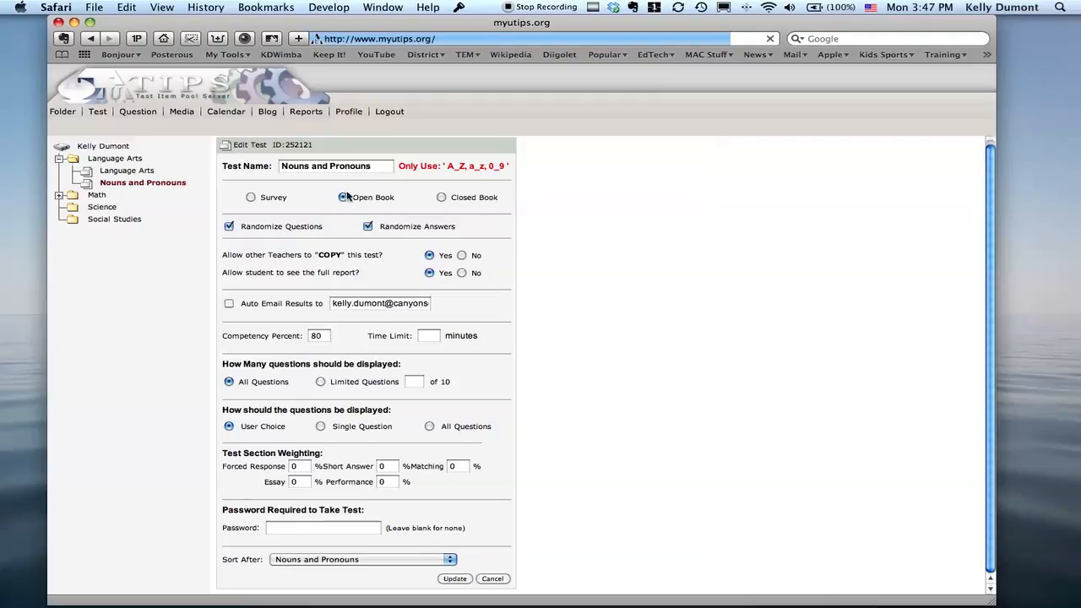
left_click(374, 166)
left_click_drag(373, 166, 278, 167)
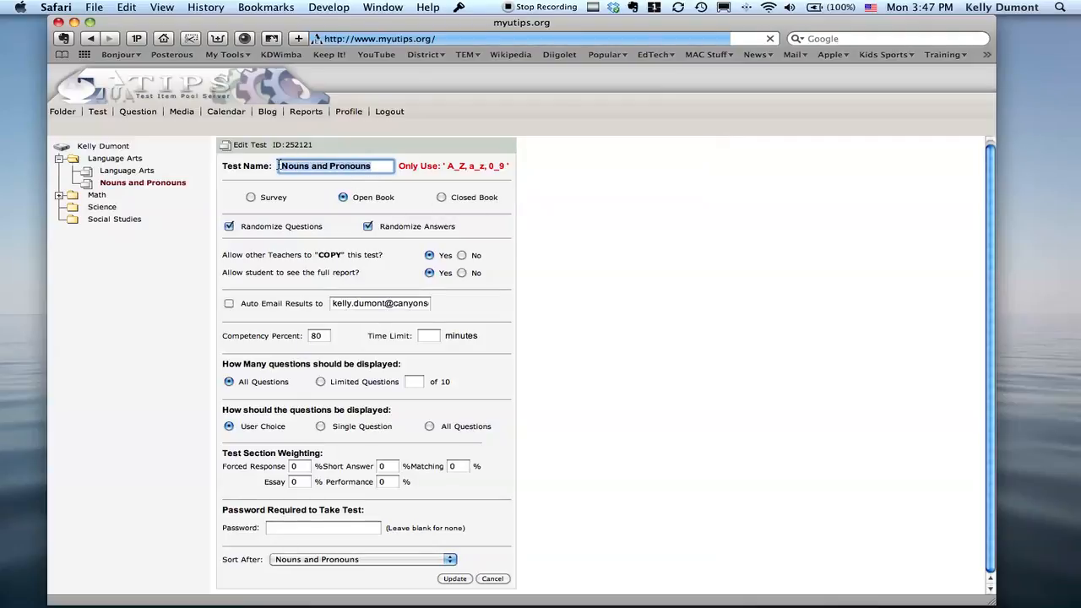
type("Comprehension")
left_click(460, 581)
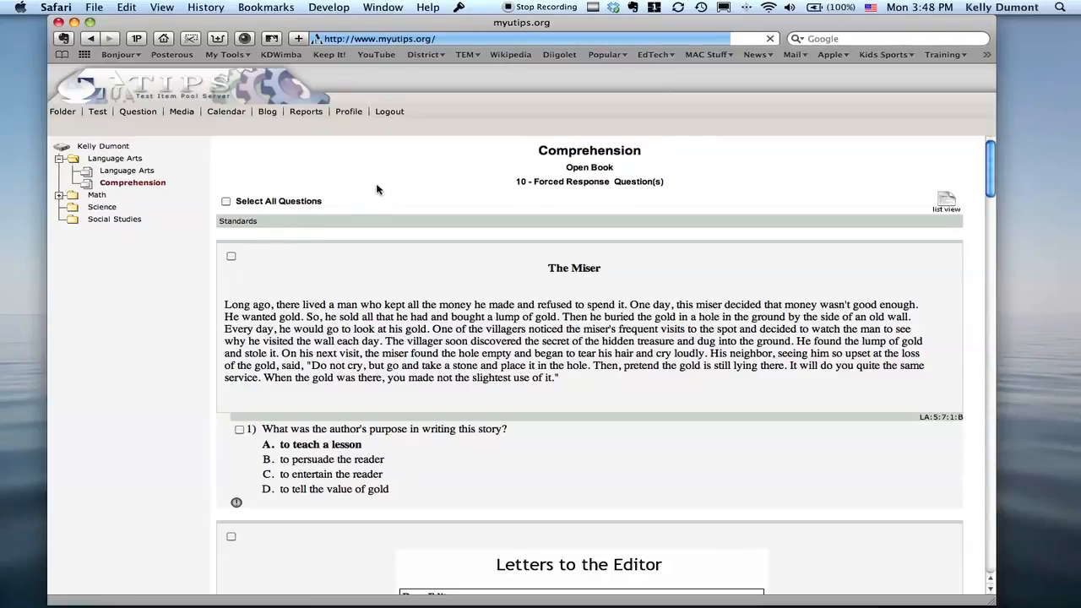
- Cut the Comprehension test, paste it into the account's top-level folder, and collapse the Language Arts folder
left_click(100, 113)
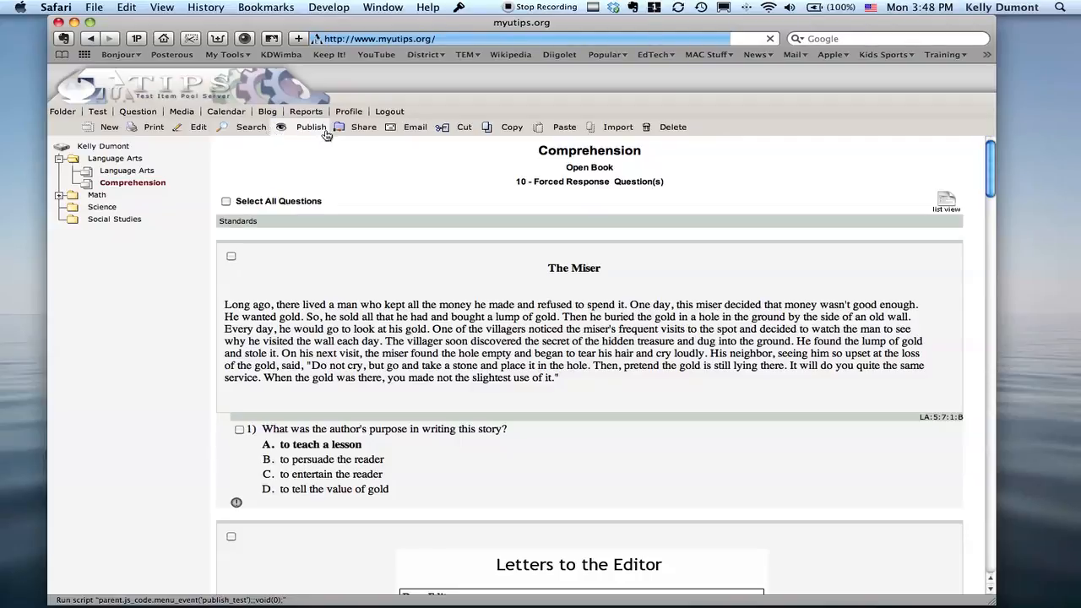
left_click(456, 129)
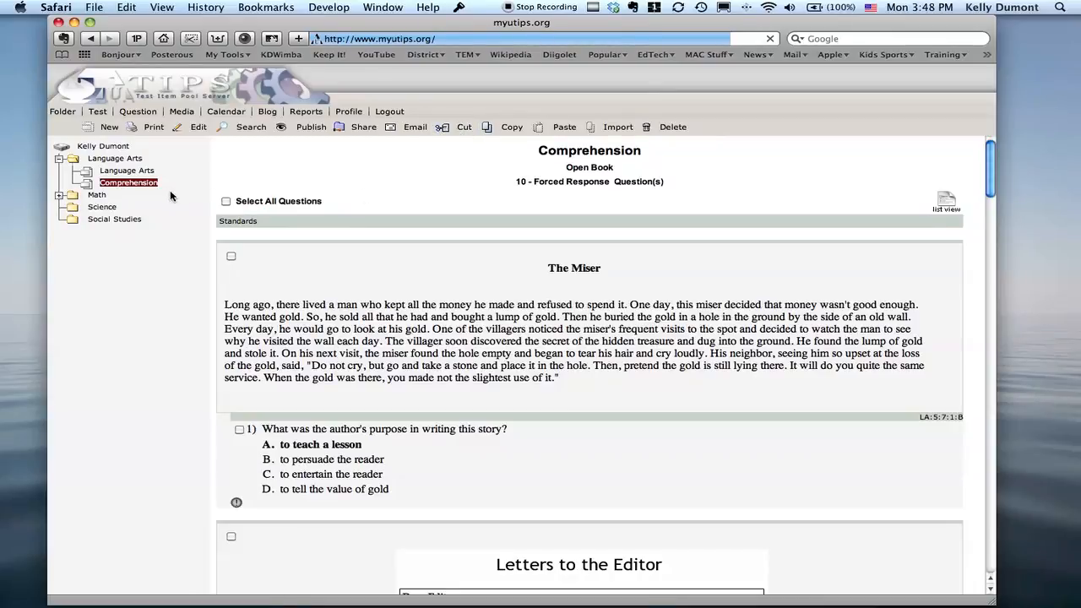
left_click(90, 147)
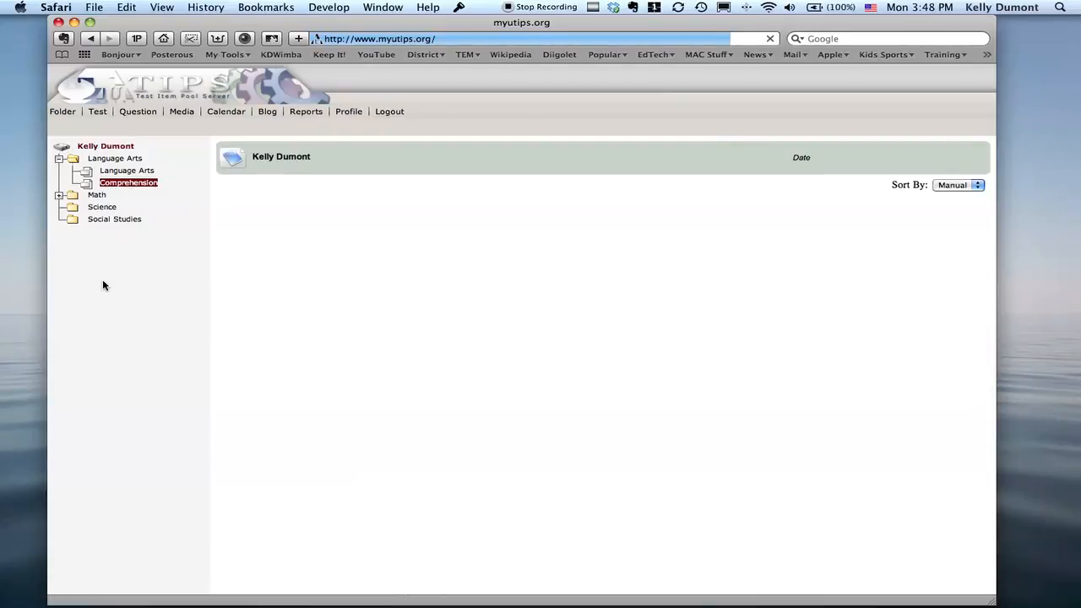
mouse_move(101, 112)
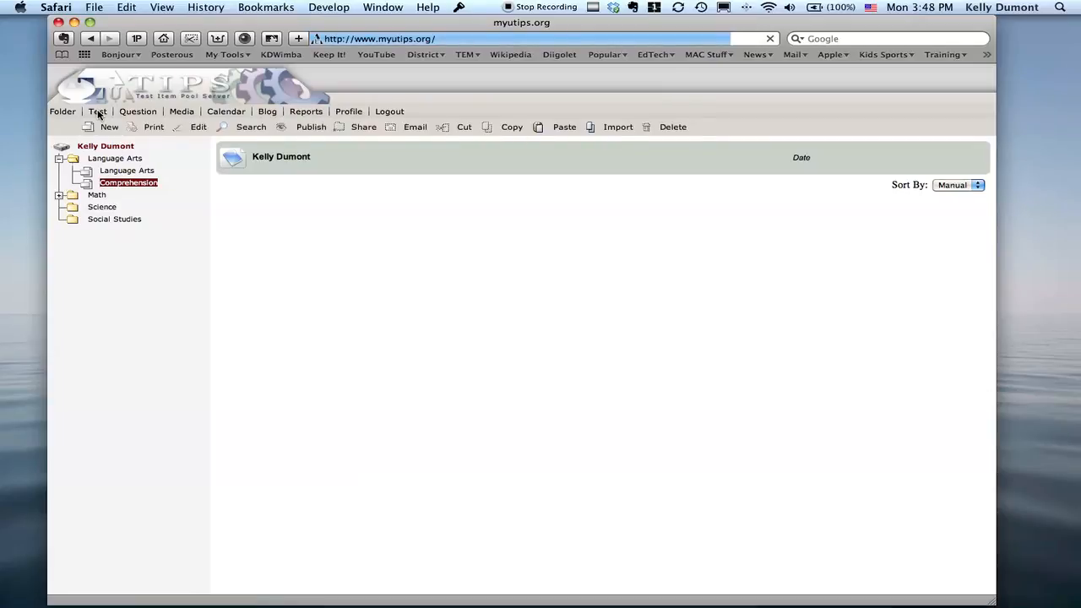
left_click(551, 128)
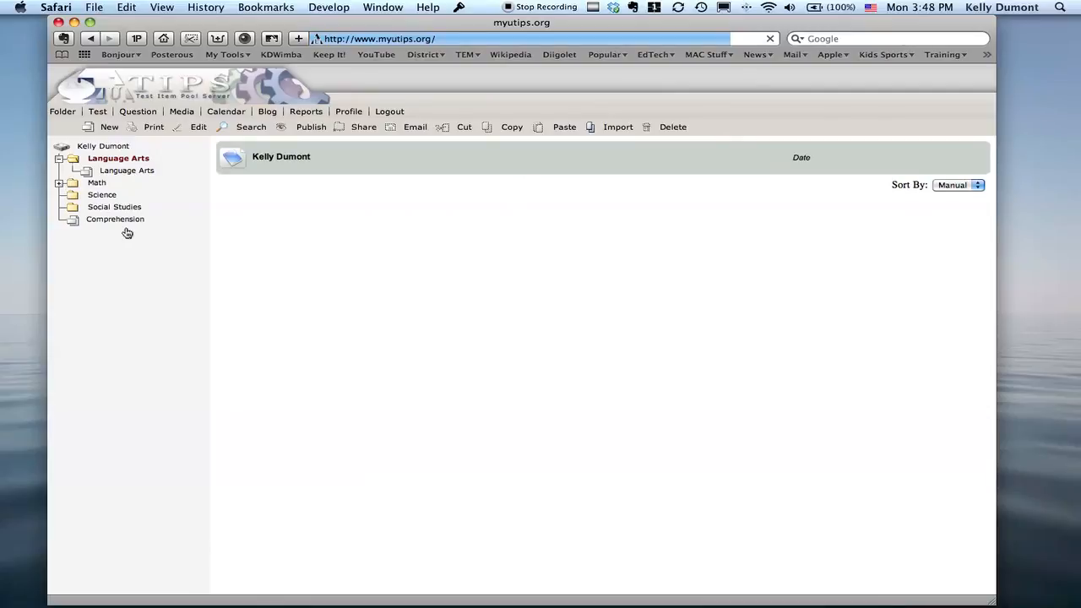
left_click(59, 159)
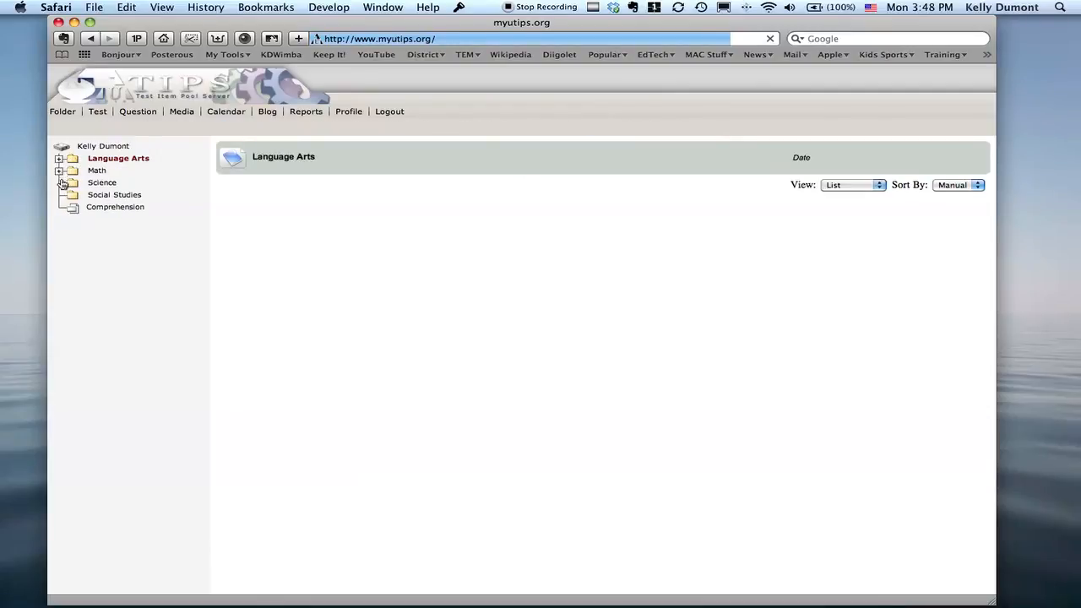
- Move the Comprehension test from the top level back into the Language Arts folder by cutting and pasting it
left_click(116, 208)
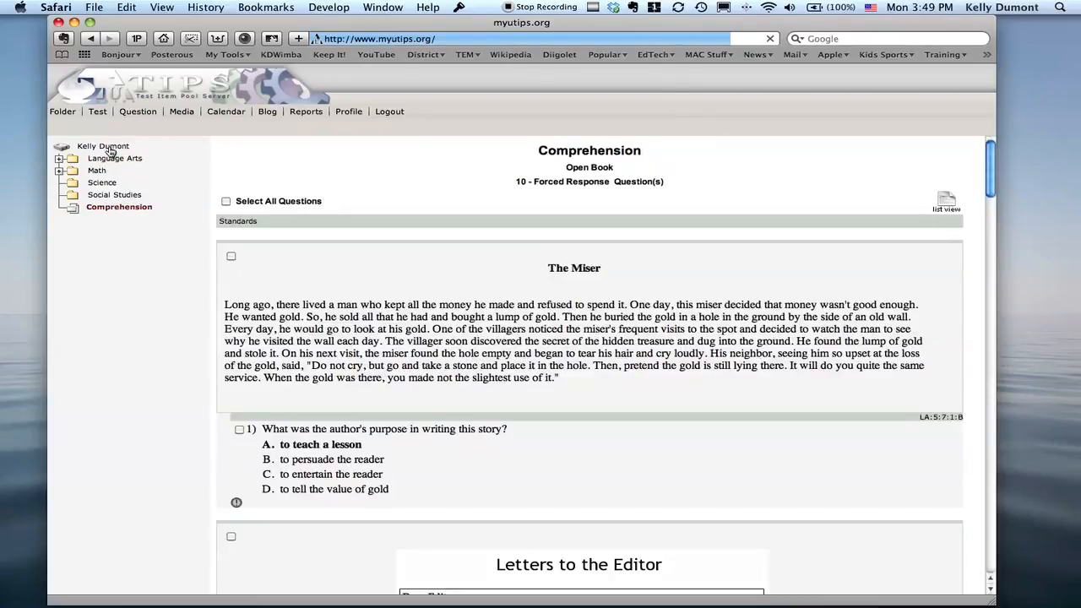
mouse_move(99, 114)
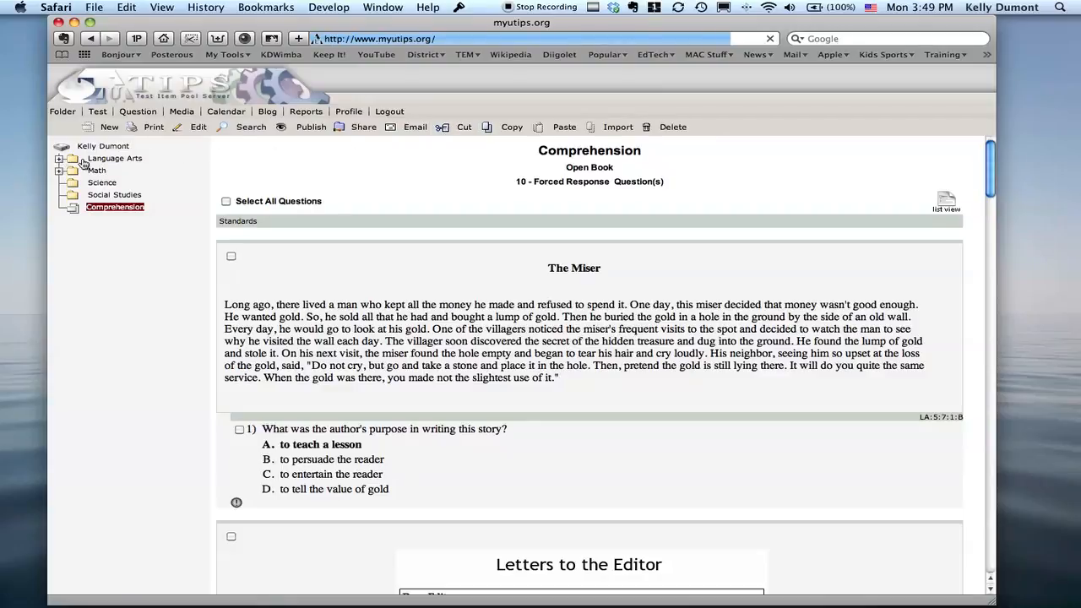
left_click(116, 159)
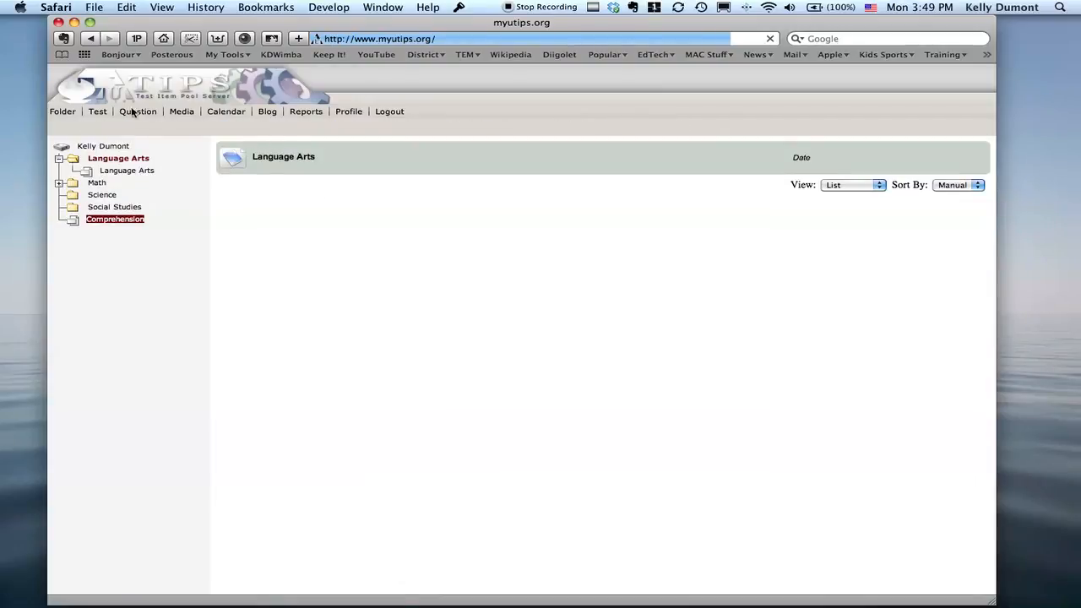
mouse_move(99, 112)
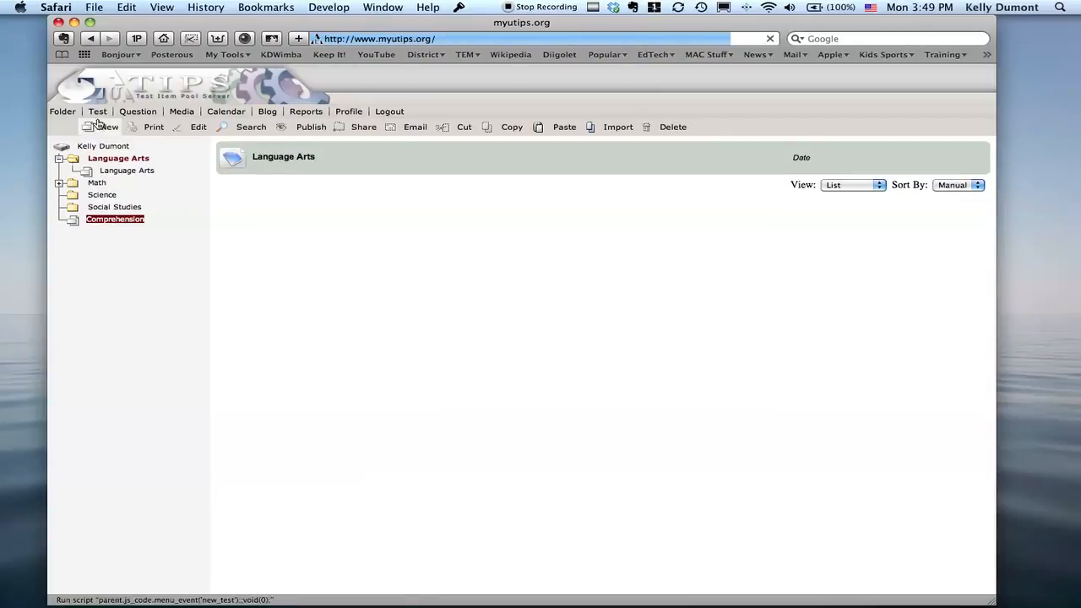
left_click(561, 127)
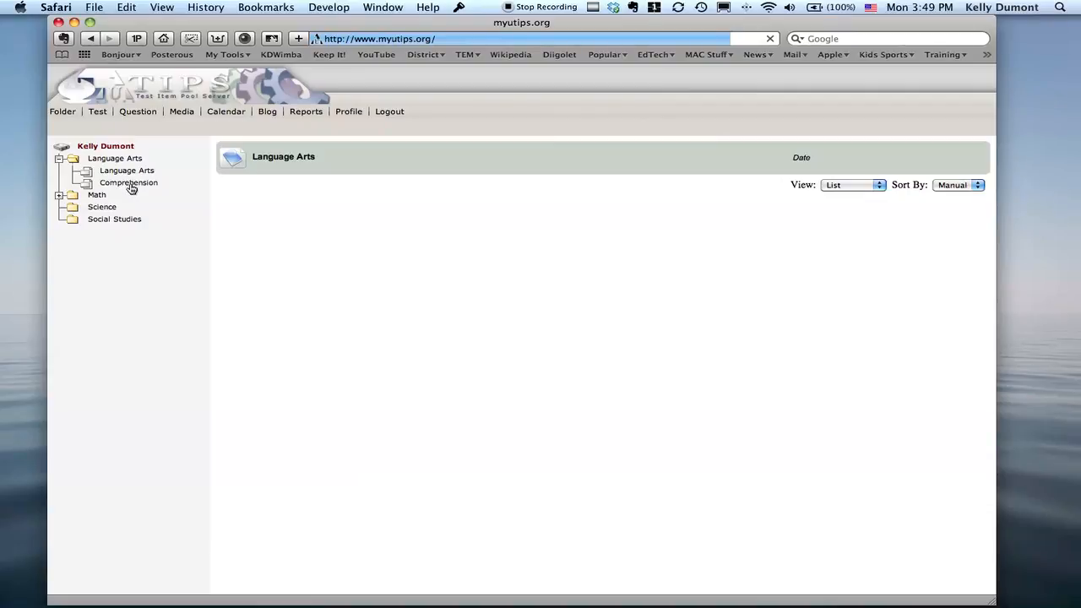
- Try changing the Comprehension test's Sort After setting, starting with the first Language Arts entry, and save the update
left_click(129, 184)
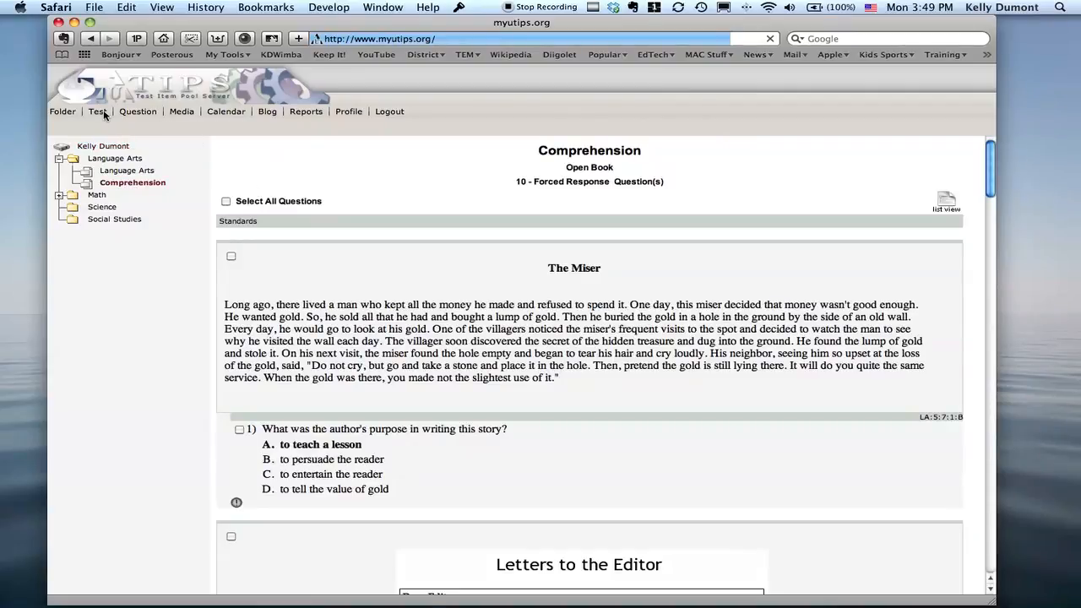
mouse_move(97, 112)
left_click(180, 132)
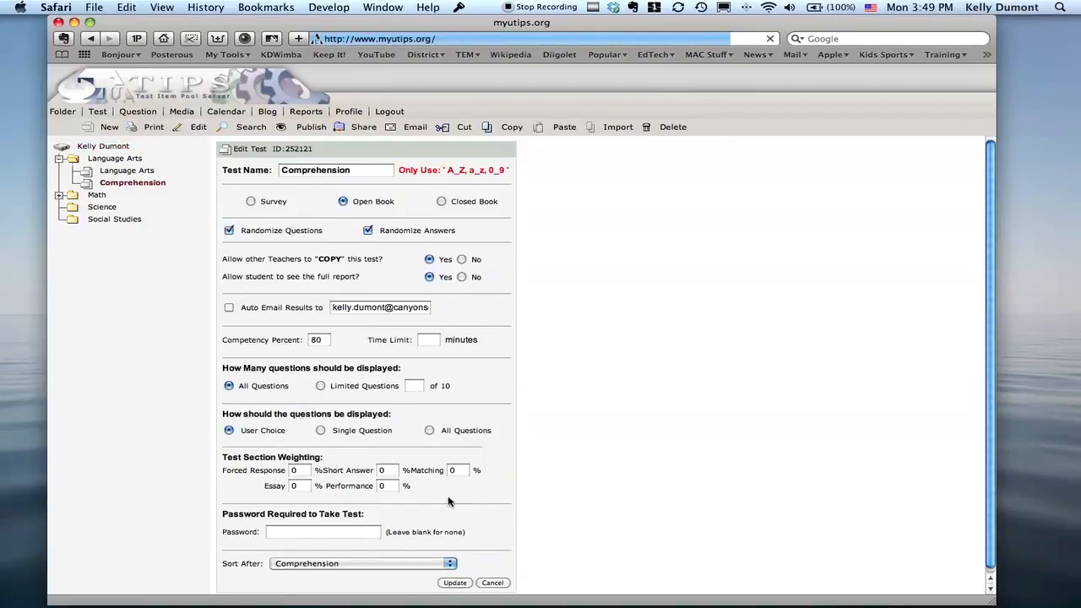
left_click(438, 564)
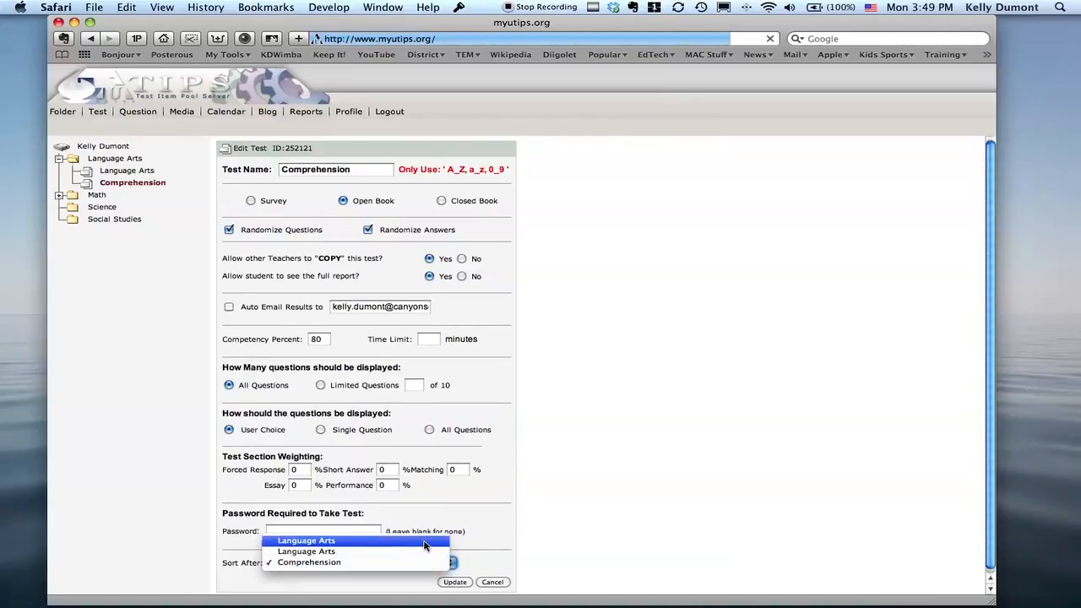
left_click(427, 542)
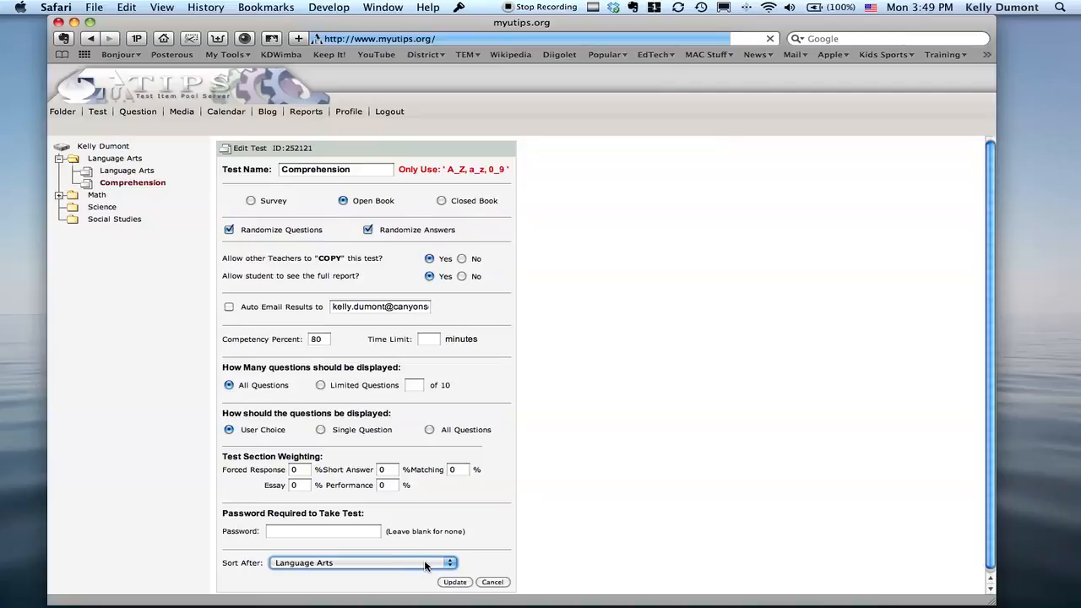
left_click(417, 564)
left_click(414, 586)
left_click(464, 583)
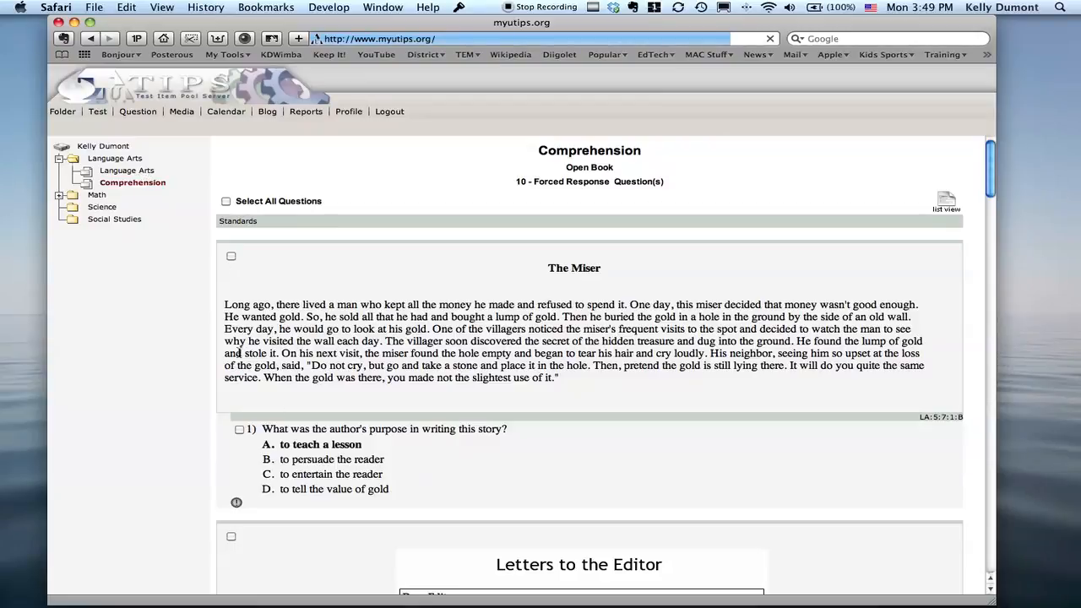
- Edit the Comprehension test to sort after the first Language Arts entry, placing it at the start of its folder, and save
left_click(104, 114)
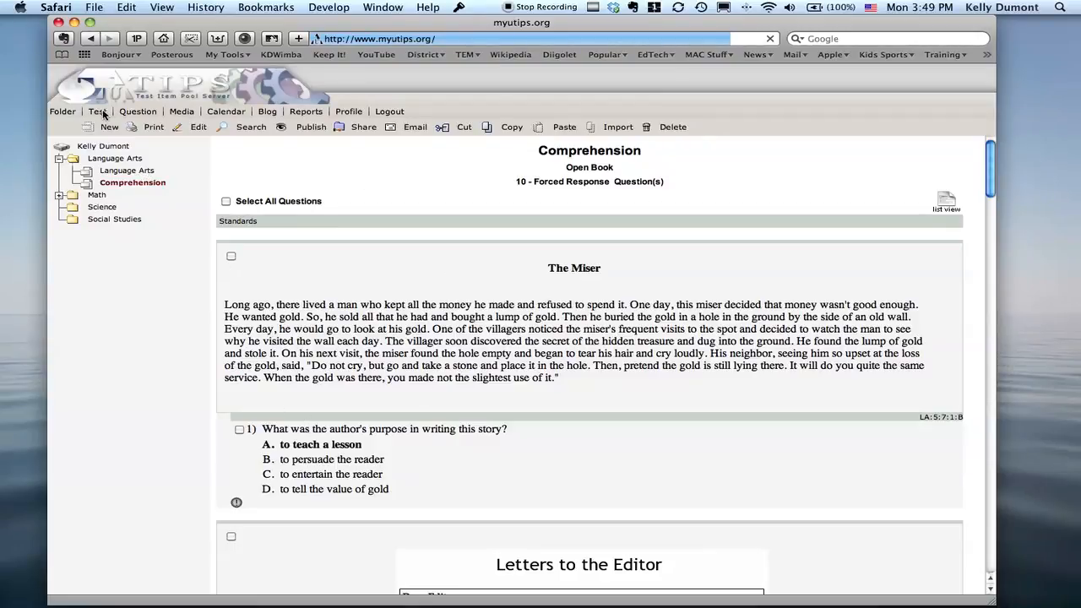
left_click(213, 128)
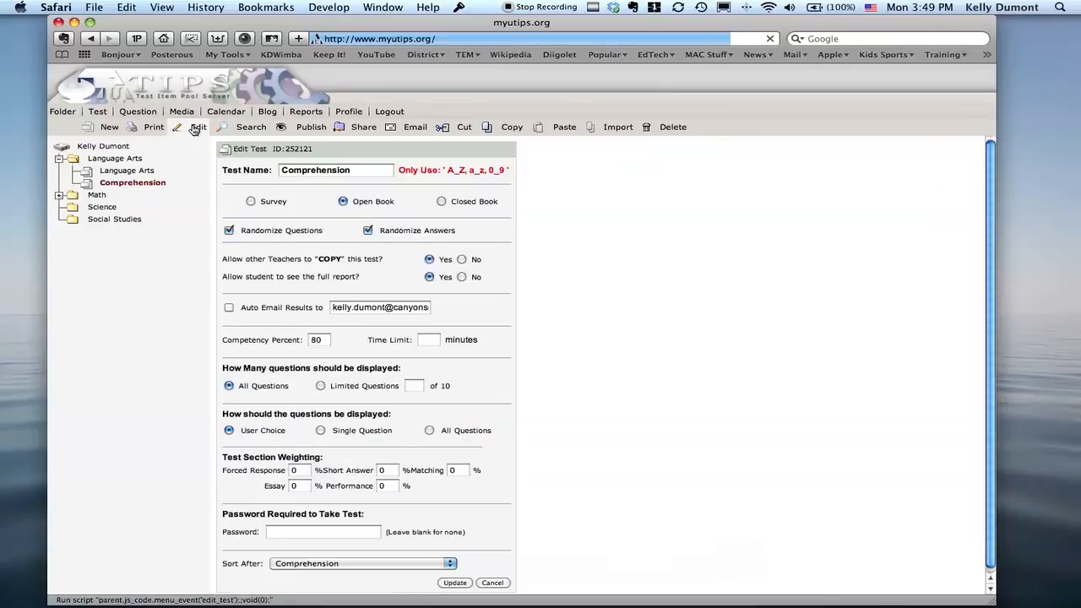
left_click(415, 565)
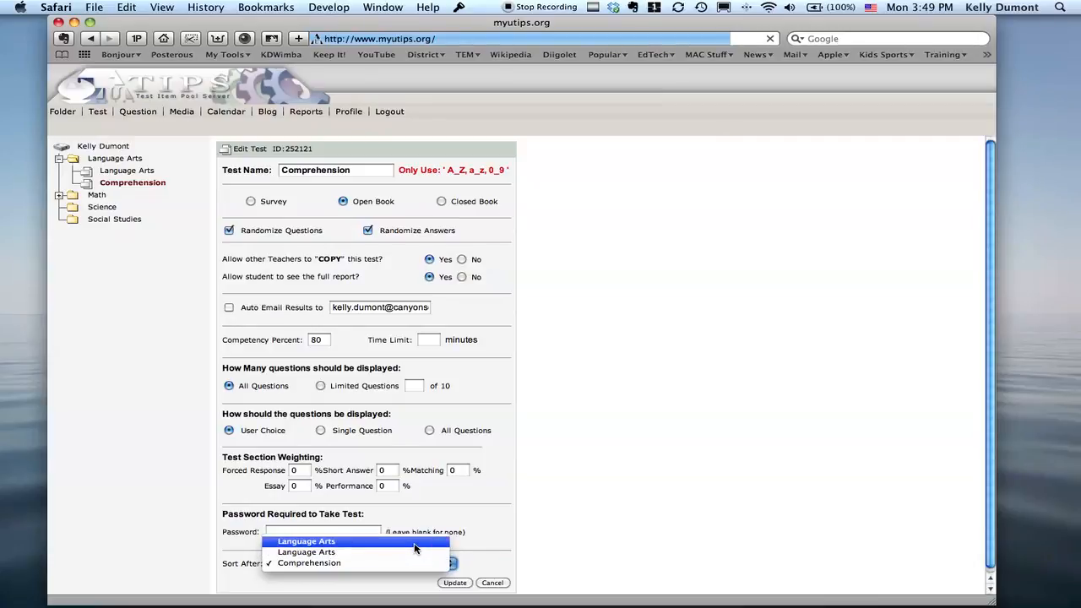
left_click(414, 545)
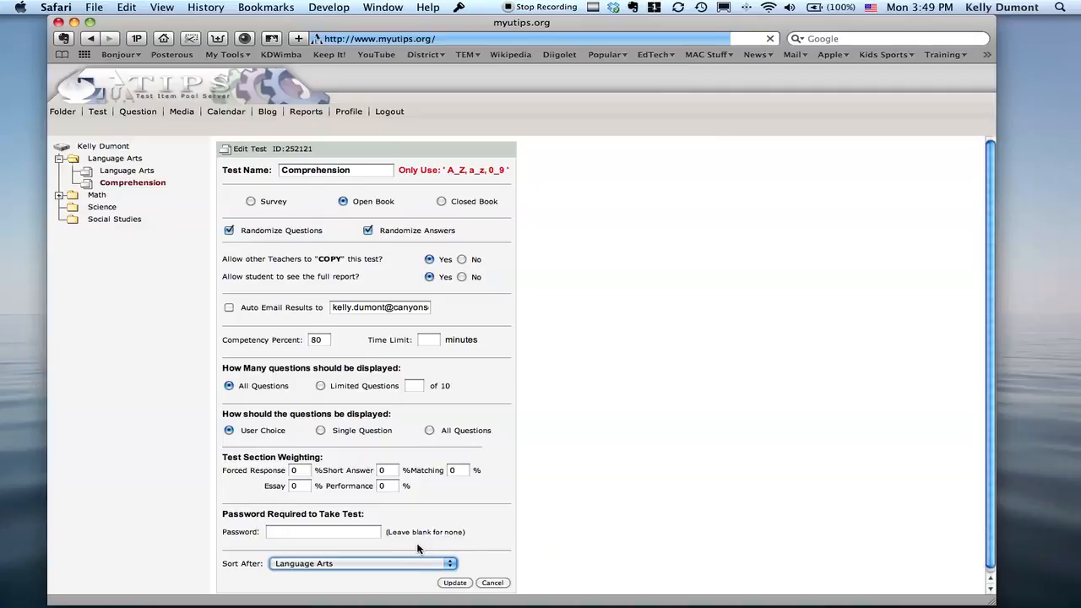
left_click(459, 584)
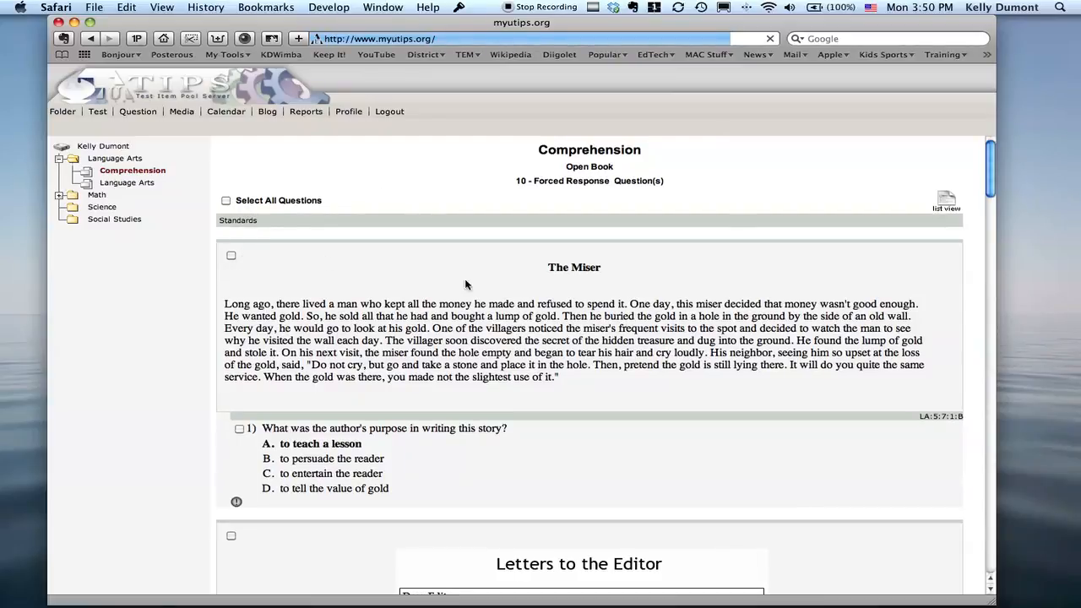
- Select The Miser group, start a new question from the ITEM POOL, review the fifth grade Language Arts standards, and finish without adding questions
left_click(232, 257)
mouse_move(138, 114)
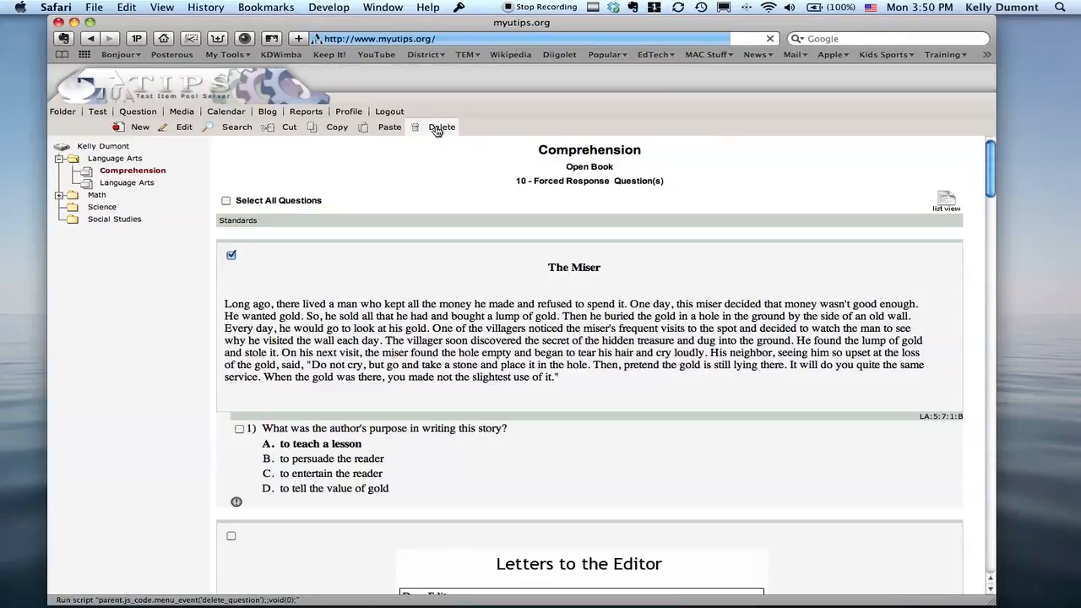
left_click(137, 126)
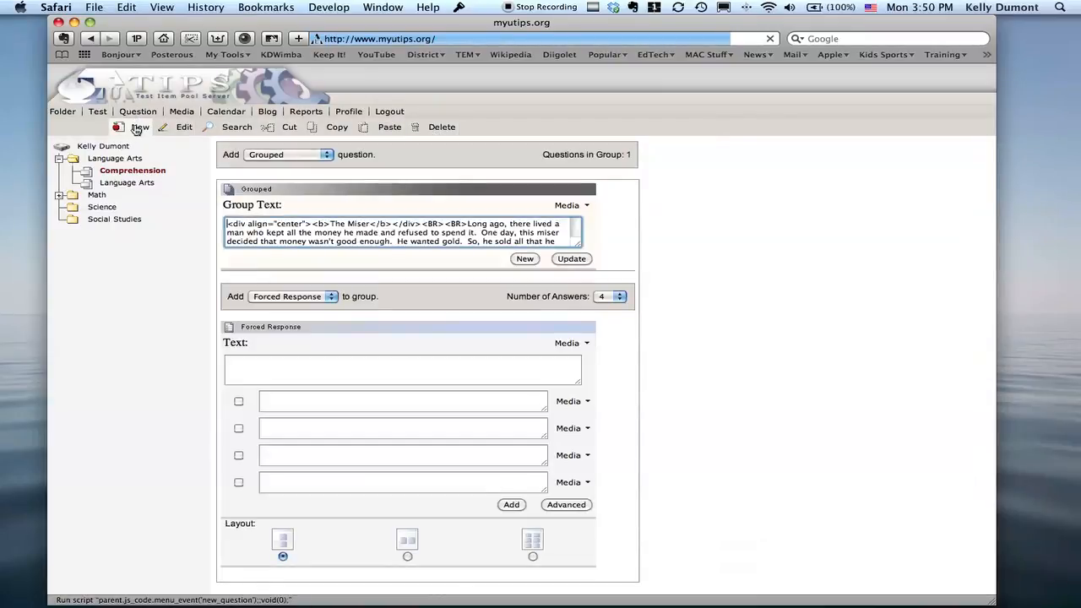
left_click(294, 156)
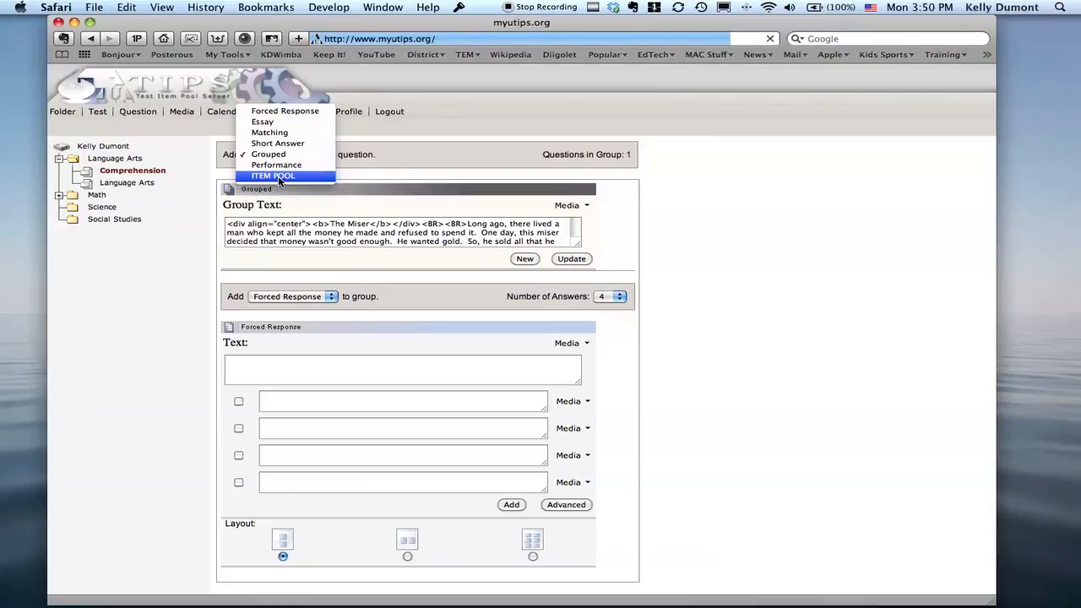
left_click(278, 176)
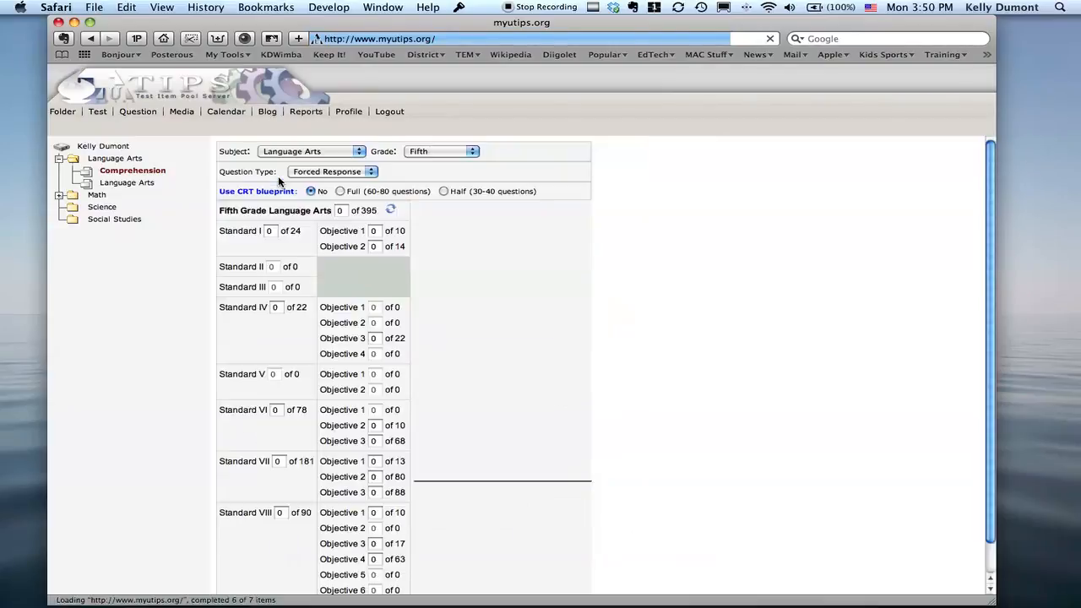
scroll(556, 269, "down", 2)
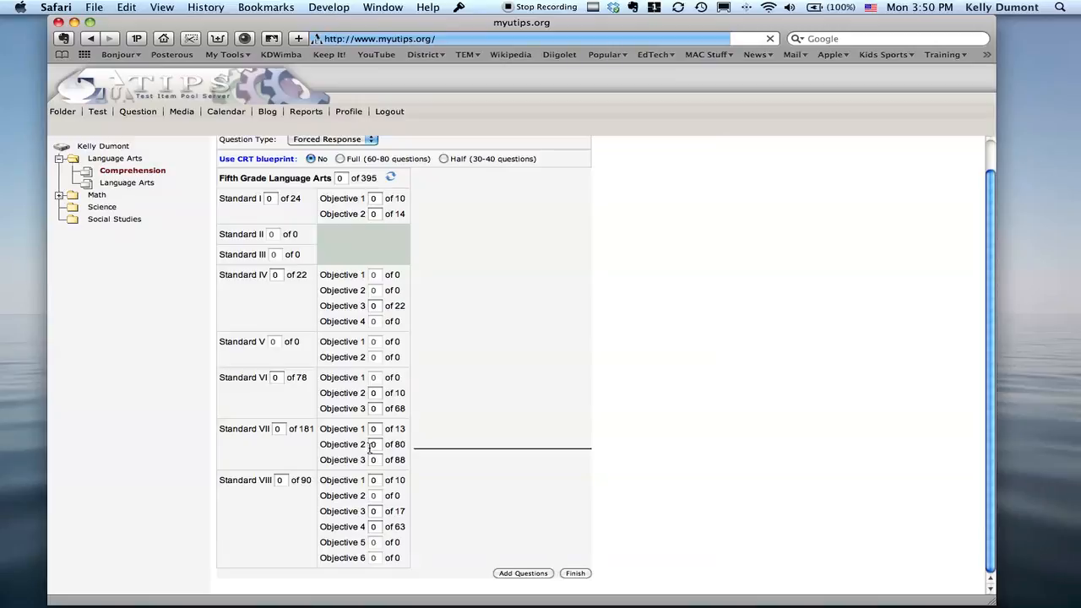
left_click(577, 574)
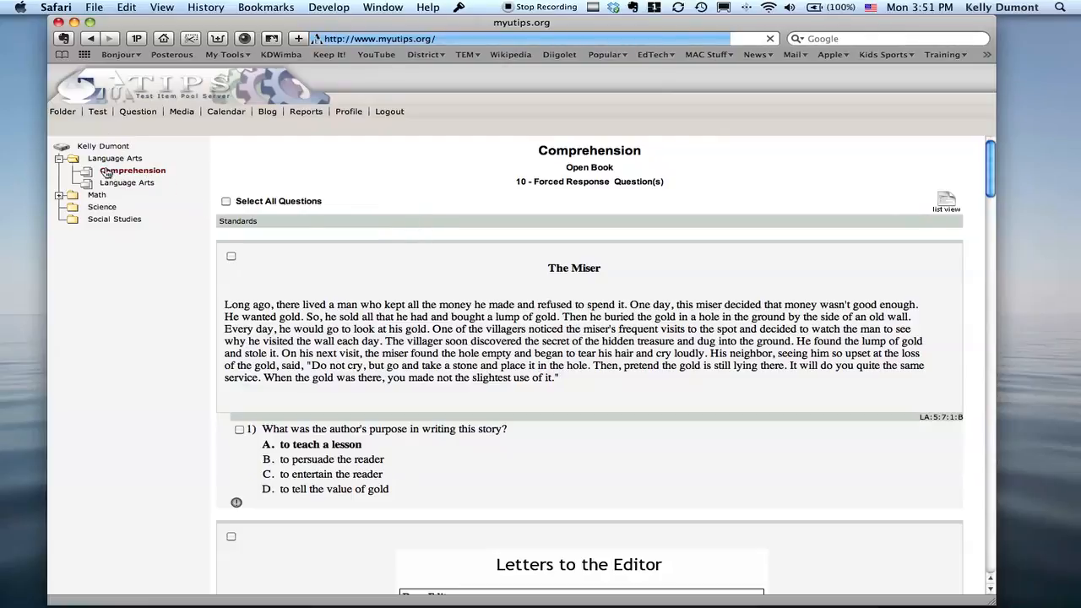
mouse_move(106, 125)
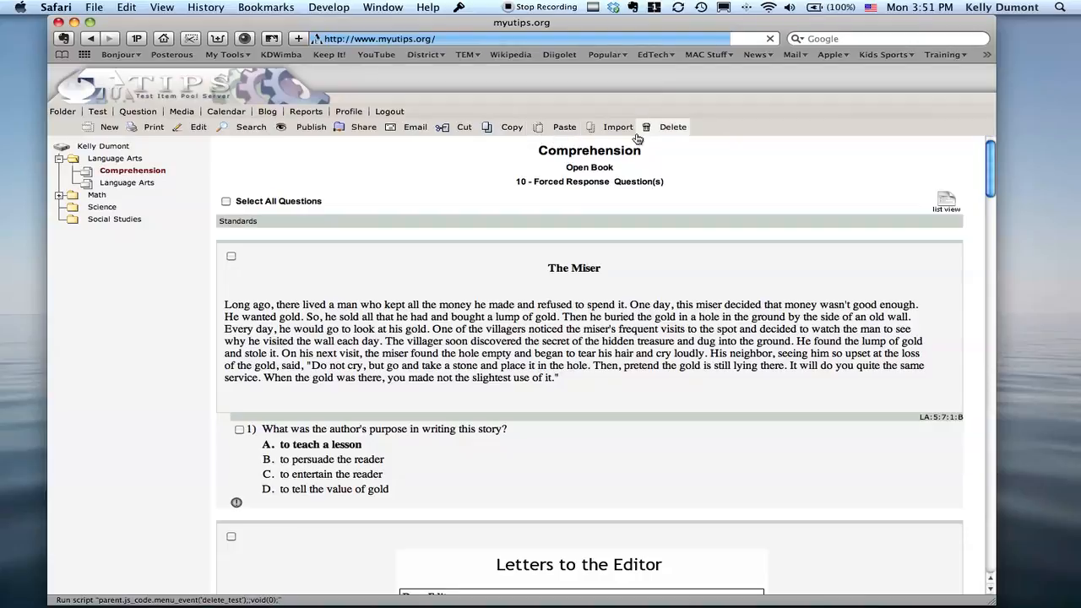